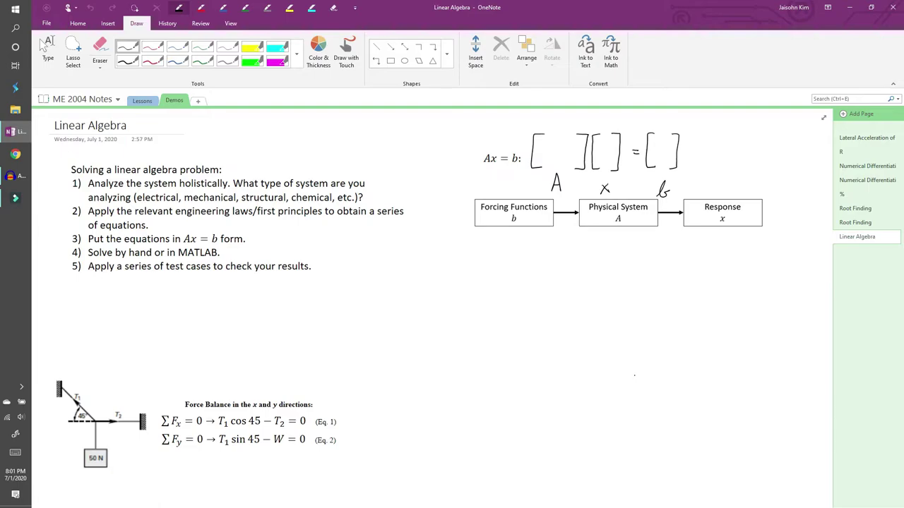
# Highlight Ax = b in step 3 and draw a red arrow at the b bracket.
pyautogui.moveTo(185, 240); pyautogui.dragTo(214, 241)
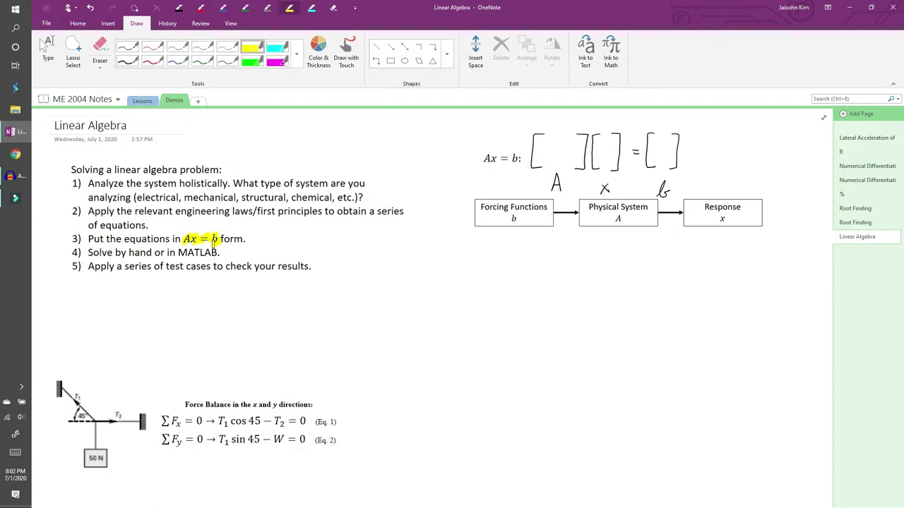
pyautogui.click(153, 47)
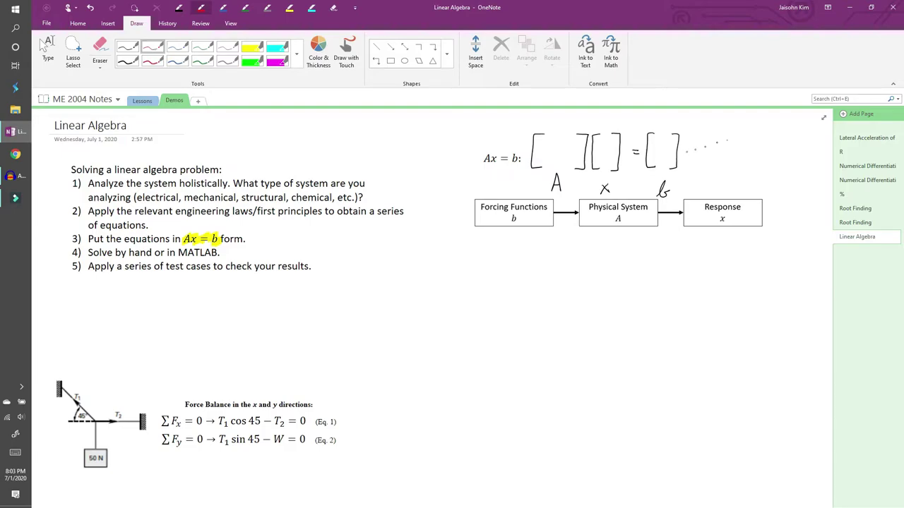
pyautogui.moveTo(727, 140)
pyautogui.mouseDown()
pyautogui.moveTo(678, 151)
pyautogui.moveTo(707, 156)
pyautogui.mouseUp()
# Highlight the handwritten b, x and A labels in yellow.
pyautogui.click(289, 7)
pyautogui.moveTo(657, 182); pyautogui.dragTo(672, 197)
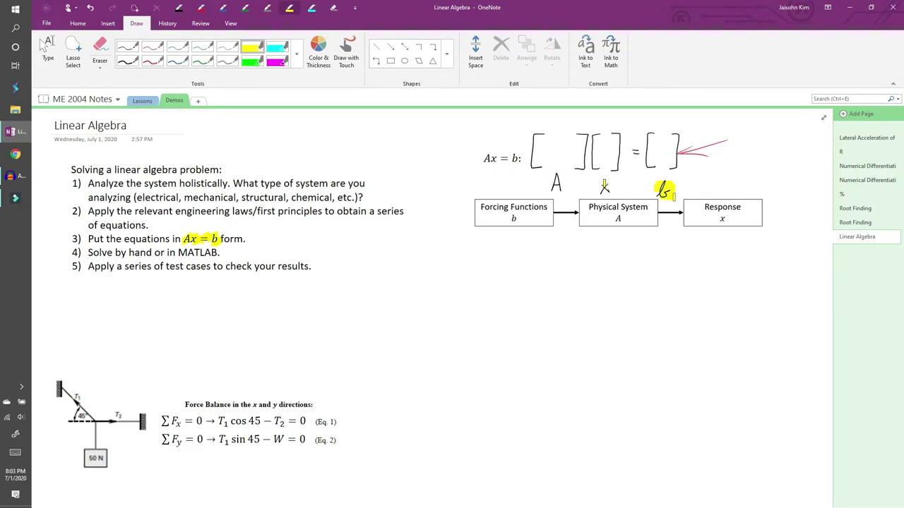
pyautogui.moveTo(600, 181); pyautogui.dragTo(610, 195)
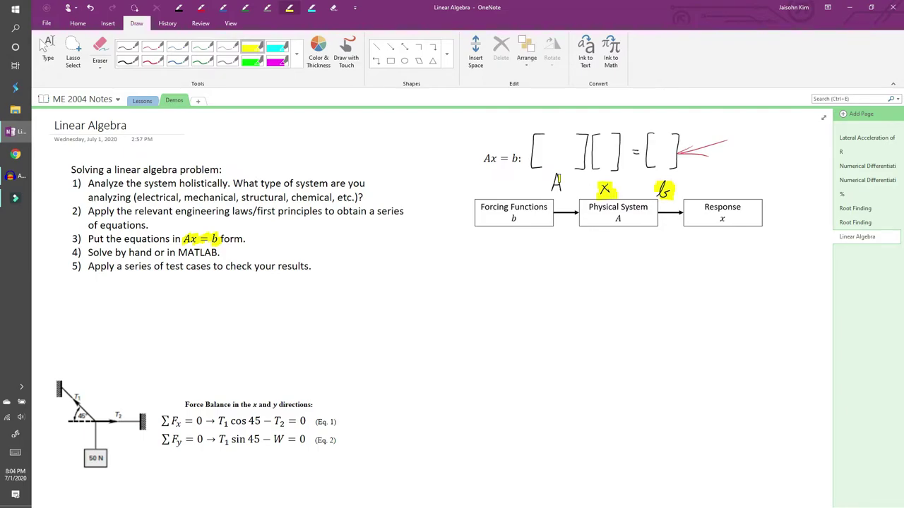
pyautogui.moveTo(550, 172)
pyautogui.mouseDown()
pyautogui.moveTo(565, 195)
pyautogui.moveTo(560, 189)
pyautogui.mouseUp()
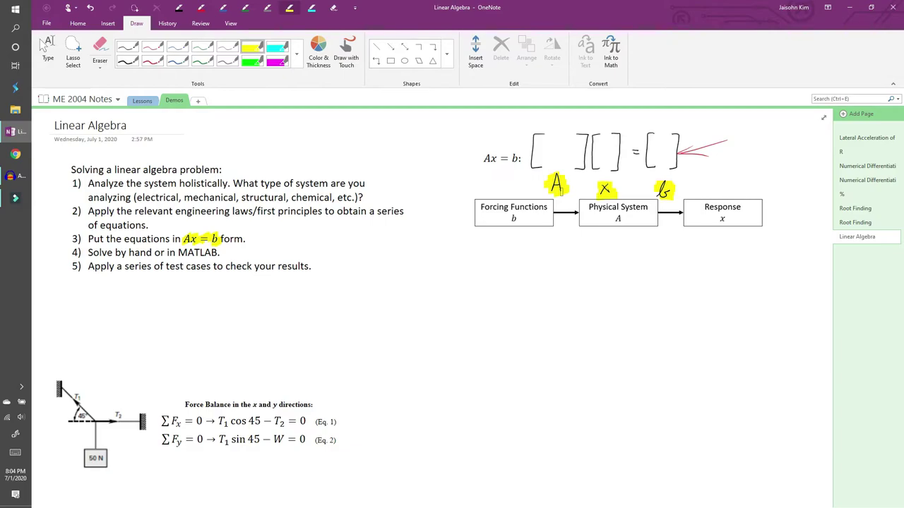
pyautogui.click(179, 8)
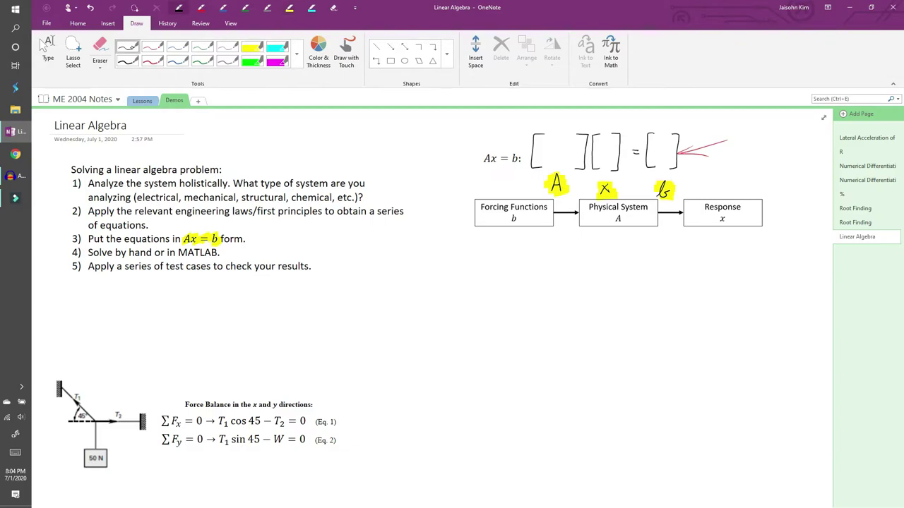
# Draw a red arrow at the rope diagram and highlight its T1 and T2 labels.
pyautogui.click(201, 7)
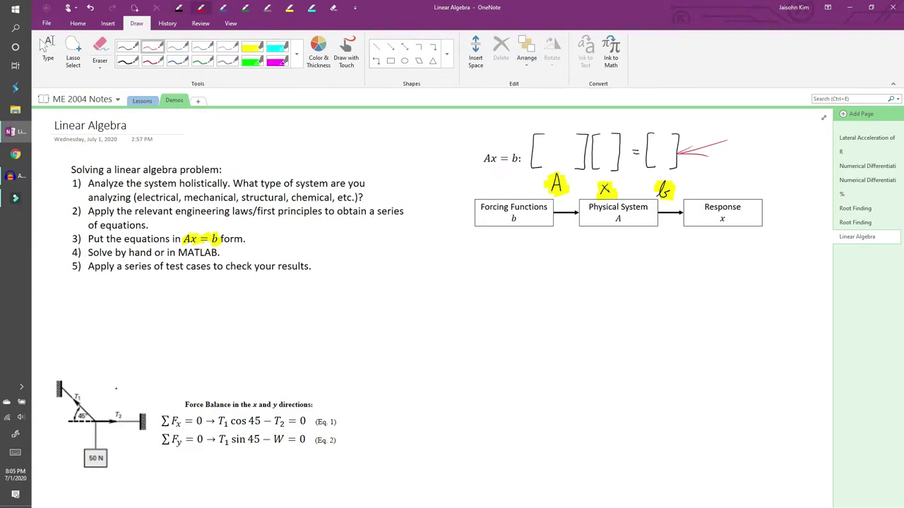
pyautogui.moveTo(111, 372)
pyautogui.mouseDown()
pyautogui.moveTo(100, 404)
pyautogui.moveTo(115, 392)
pyautogui.mouseUp()
pyautogui.click(254, 46)
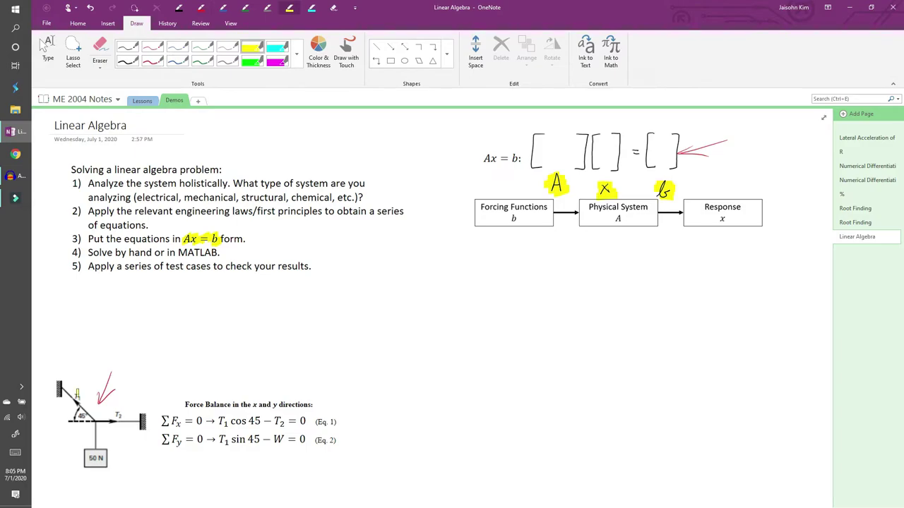
pyautogui.moveTo(72, 393)
pyautogui.mouseDown()
pyautogui.moveTo(120, 416)
pyautogui.moveTo(111, 417)
pyautogui.mouseUp()
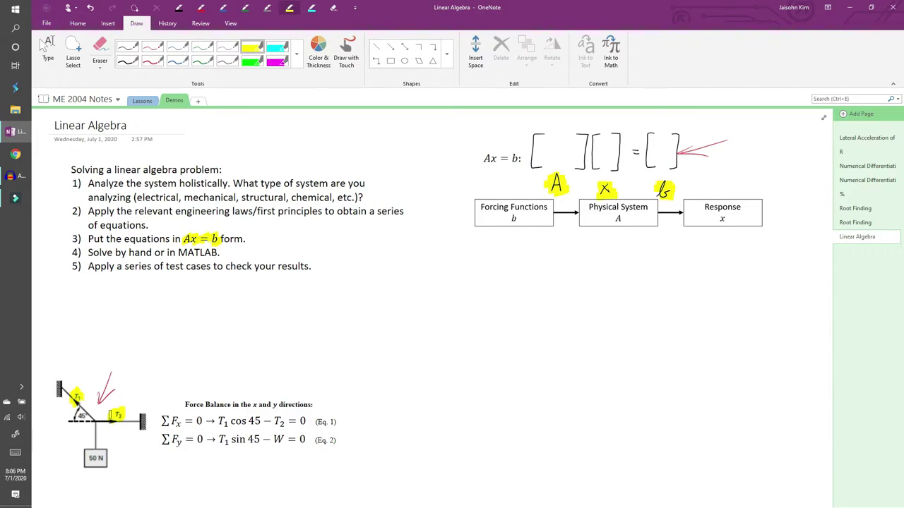
# Bracket Eq. 1 and Eq. 2 together in red.
pyautogui.click(200, 8)
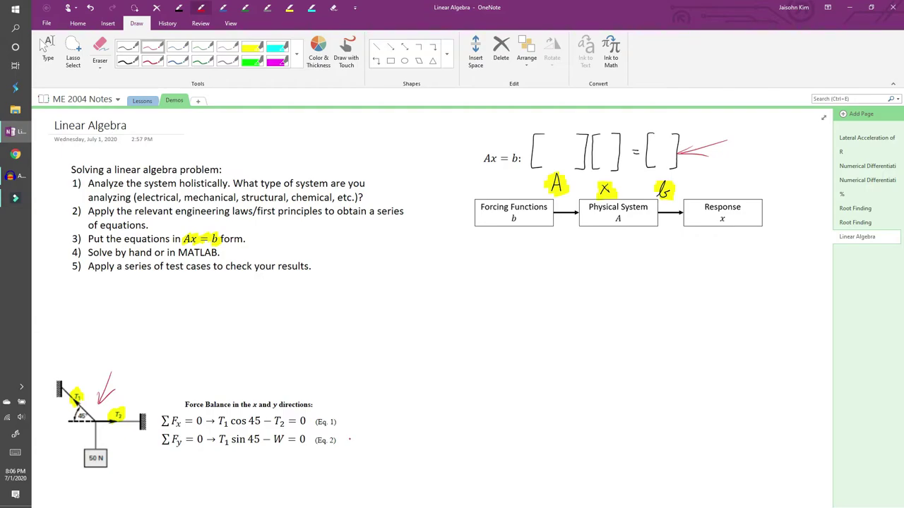
pyautogui.moveTo(338, 420); pyautogui.dragTo(336, 442)
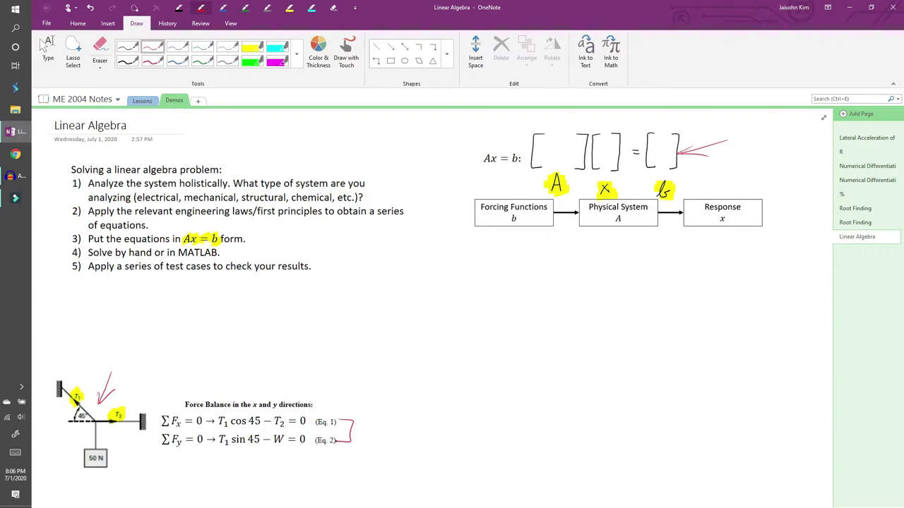
pyautogui.click(223, 7)
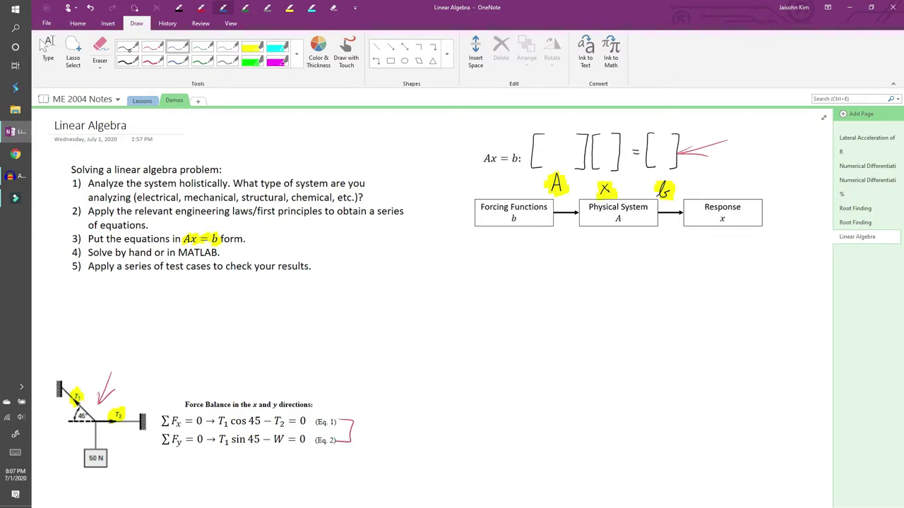
# Circle T1 and T2 in Eq. 1 in blue.
pyautogui.click(243, 422)
pyautogui.moveTo(233, 414)
pyautogui.mouseDown()
pyautogui.moveTo(220, 425)
pyautogui.moveTo(229, 414)
pyautogui.mouseUp()
pyautogui.moveTo(289, 416); pyautogui.dragTo(285, 414)
# Handwrite T1cos45 − T2 = 0 in black on the blank area.
pyautogui.click(178, 8)
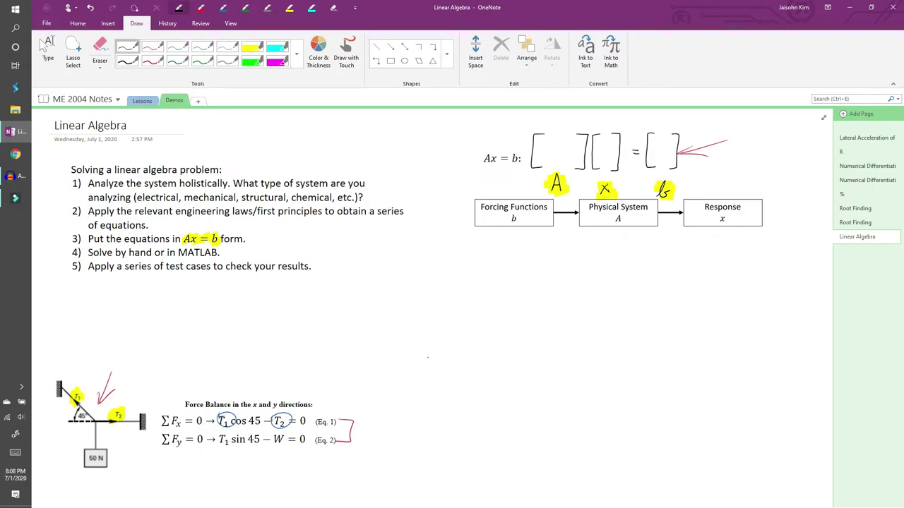
pyautogui.moveTo(389, 357)
pyautogui.mouseDown()
pyautogui.moveTo(402, 354)
pyautogui.moveTo(396, 370)
pyautogui.mouseUp()
pyautogui.moveTo(400, 363); pyautogui.dragTo(419, 368)
pyautogui.moveTo(423, 362)
pyautogui.mouseDown()
pyautogui.moveTo(421, 369)
pyautogui.moveTo(438, 367)
pyautogui.mouseUp()
pyautogui.moveTo(440, 357); pyautogui.dragTo(486, 357)
pyautogui.moveTo(480, 357)
pyautogui.mouseDown()
pyautogui.moveTo(481, 369)
pyautogui.moveTo(493, 369)
pyautogui.mouseUp()
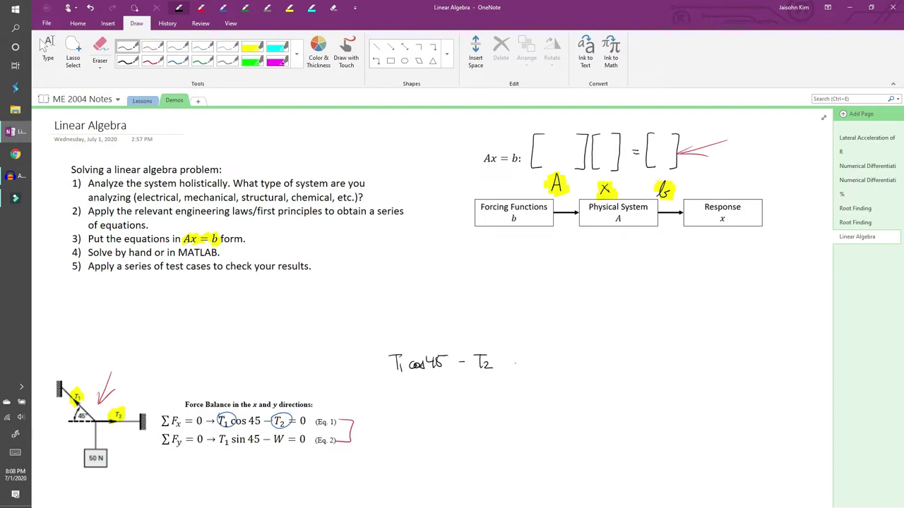
pyautogui.moveTo(545, 358); pyautogui.dragTo(555, 362)
pyautogui.moveTo(571, 353); pyautogui.dragTo(570, 354)
# Circle T1 in Eq. 2 in blue.
pyautogui.click(223, 8)
pyautogui.moveTo(227, 431)
pyautogui.mouseDown()
pyautogui.moveTo(226, 448)
pyautogui.moveTo(220, 430)
pyautogui.mouseUp()
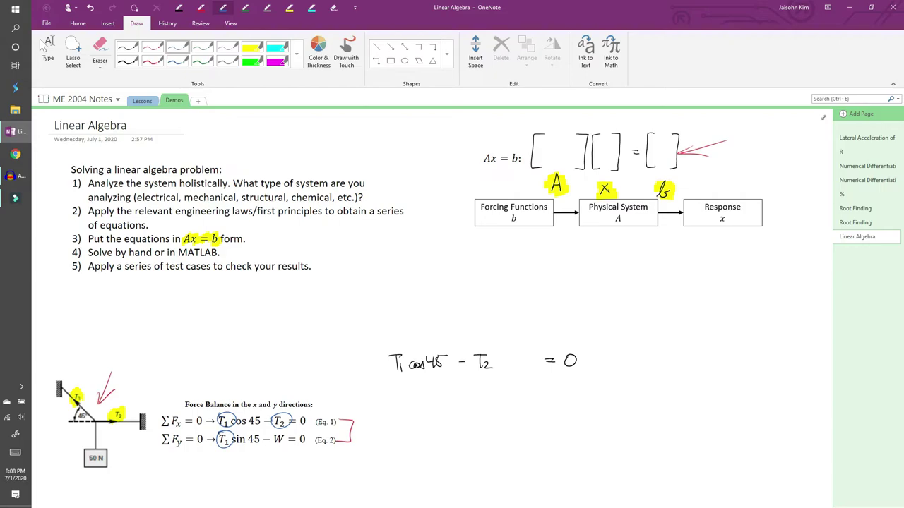
pyautogui.click(178, 8)
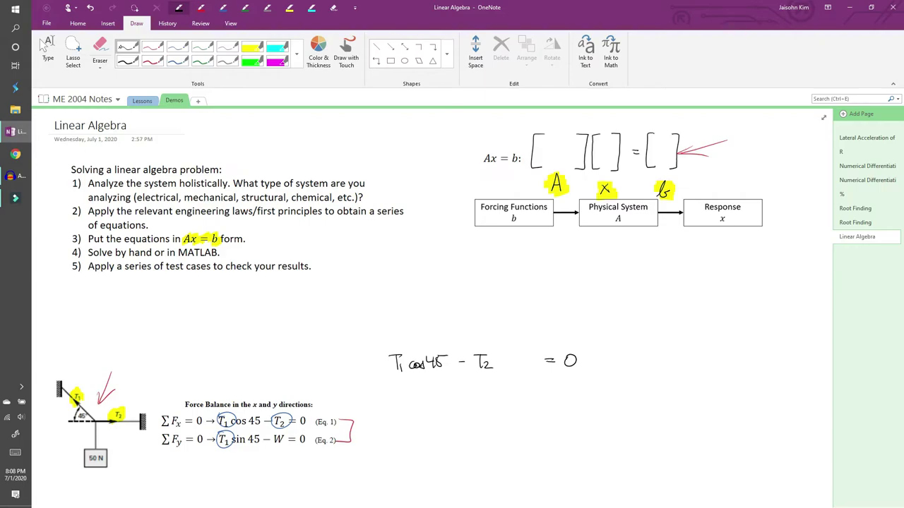
# Handwrite T1sin45 + 0T2 − W = 0 below the first equation.
pyautogui.click(398, 431)
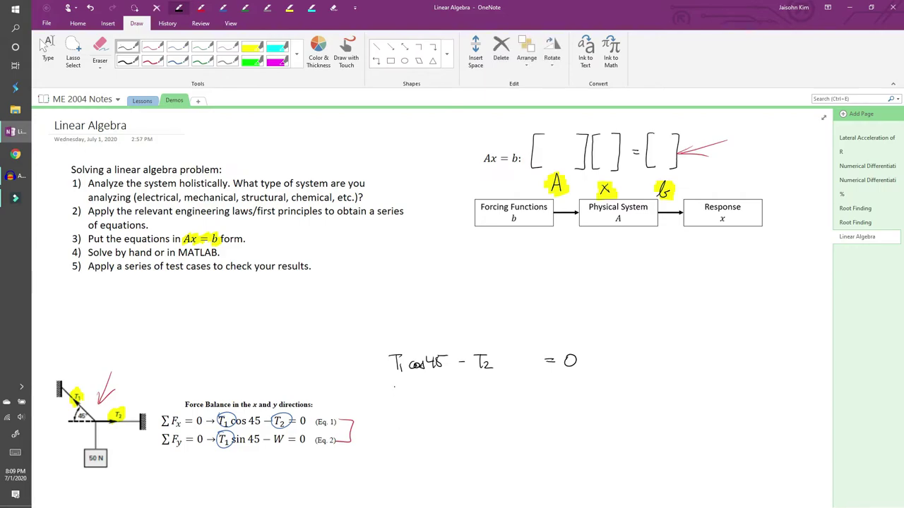
pyautogui.moveTo(392, 384)
pyautogui.mouseDown()
pyautogui.moveTo(405, 382)
pyautogui.moveTo(406, 395)
pyautogui.moveTo(438, 393)
pyautogui.mouseUp()
pyautogui.click(456, 386)
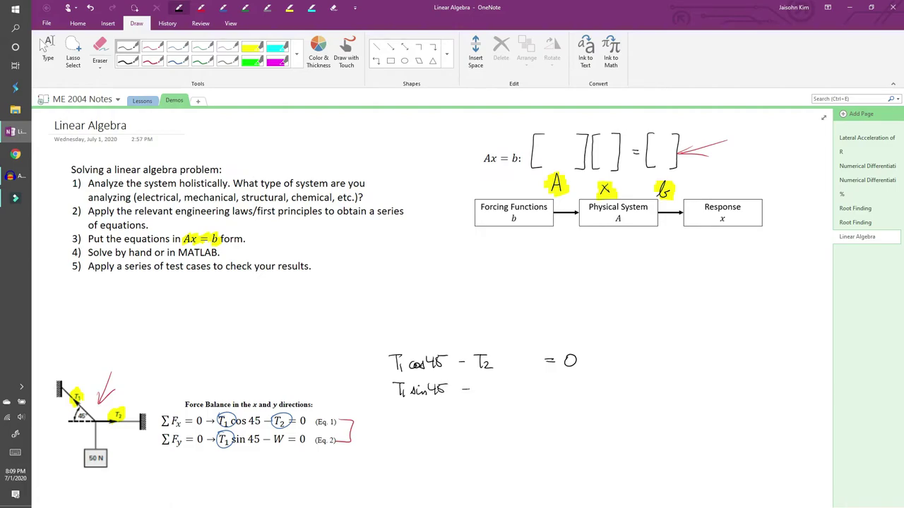
pyautogui.moveTo(467, 385); pyautogui.dragTo(466, 394)
pyautogui.moveTo(483, 384)
pyautogui.mouseDown()
pyautogui.moveTo(497, 395)
pyautogui.moveTo(532, 389)
pyautogui.mouseUp()
pyautogui.moveTo(535, 387)
pyautogui.mouseDown()
pyautogui.moveTo(543, 396)
pyautogui.moveTo(550, 385)
pyautogui.mouseUp()
pyautogui.moveTo(556, 387); pyautogui.dragTo(565, 392)
pyautogui.moveTo(576, 383)
pyautogui.mouseDown()
pyautogui.moveTo(572, 393)
pyautogui.moveTo(580, 384)
pyautogui.mouseUp()
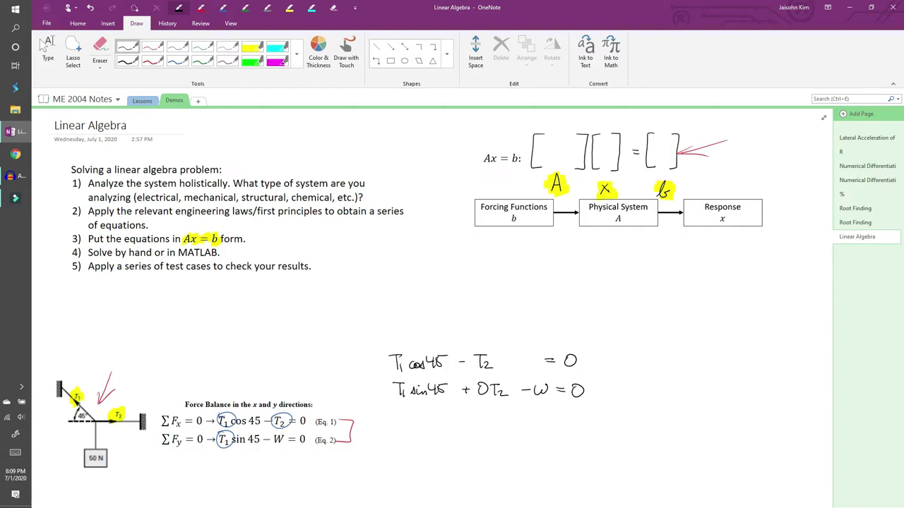
# Highlight W in the second equation and draw an arrow to its right.
pyautogui.click(289, 8)
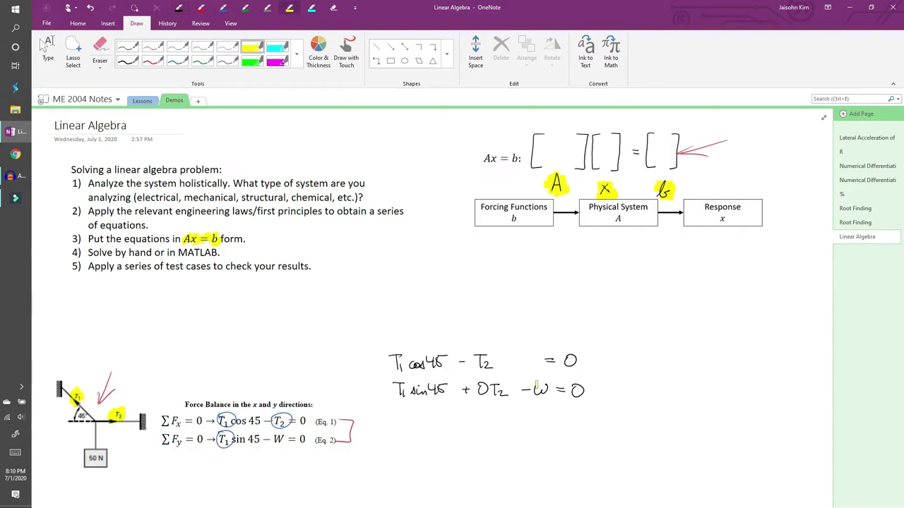
pyautogui.moveTo(533, 381)
pyautogui.mouseDown()
pyautogui.moveTo(551, 394)
pyautogui.moveTo(619, 379)
pyautogui.mouseUp()
pyautogui.click(178, 8)
pyautogui.moveTo(613, 375)
pyautogui.mouseDown()
pyautogui.moveTo(642, 357)
pyautogui.moveTo(676, 364)
pyautogui.mouseUp()
# Rewrite the first equation as T1cos45 − T2 = 0 beside the arrow.
pyautogui.moveTo(675, 358)
pyautogui.mouseDown()
pyautogui.moveTo(680, 368)
pyautogui.moveTo(689, 368)
pyautogui.moveTo(683, 360)
pyautogui.moveTo(704, 365)
pyautogui.mouseUp()
pyautogui.moveTo(705, 359)
pyautogui.mouseDown()
pyautogui.moveTo(718, 358)
pyautogui.moveTo(710, 370)
pyautogui.mouseUp()
pyautogui.moveTo(714, 364); pyautogui.dragTo(747, 363)
pyautogui.moveTo(739, 368); pyautogui.dragTo(761, 360)
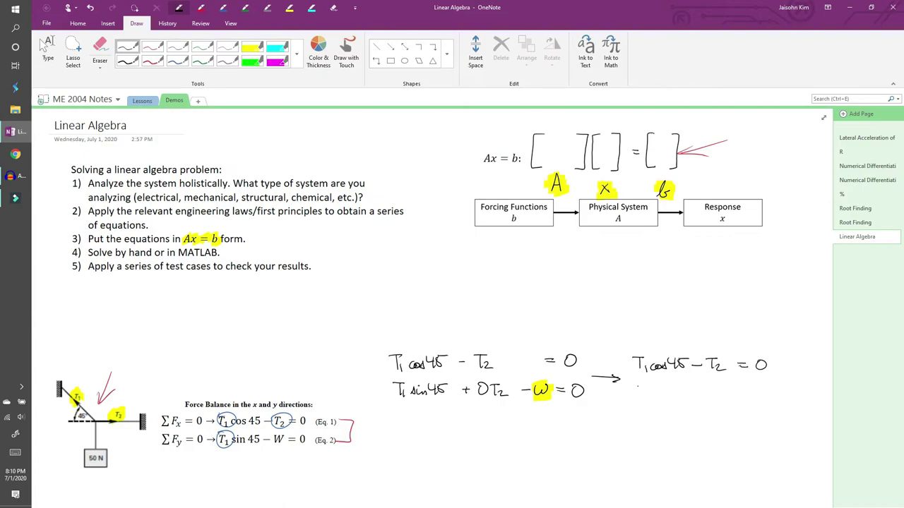
# Rewrite the second equation as T1sin45 + 0T2 = W.
pyautogui.moveTo(636, 383); pyautogui.dragTo(650, 382)
pyautogui.moveTo(642, 382); pyautogui.dragTo(649, 398)
pyautogui.moveTo(660, 386)
pyautogui.mouseDown()
pyautogui.moveTo(653, 394)
pyautogui.moveTo(675, 390)
pyautogui.mouseUp()
pyautogui.moveTo(675, 383)
pyautogui.mouseDown()
pyautogui.moveTo(680, 394)
pyautogui.moveTo(666, 394)
pyautogui.mouseUp()
pyautogui.moveTo(680, 384); pyautogui.dragTo(689, 393)
pyautogui.moveTo(696, 388)
pyautogui.mouseDown()
pyautogui.moveTo(712, 383)
pyautogui.moveTo(727, 394)
pyautogui.mouseUp()
pyautogui.moveTo(729, 390)
pyautogui.mouseDown()
pyautogui.moveTo(737, 398)
pyautogui.moveTo(716, 393)
pyautogui.mouseUp()
pyautogui.moveTo(742, 389); pyautogui.dragTo(754, 392)
pyautogui.moveTo(757, 386)
pyautogui.mouseDown()
pyautogui.moveTo(767, 397)
pyautogui.moveTo(773, 387)
pyautogui.mouseUp()
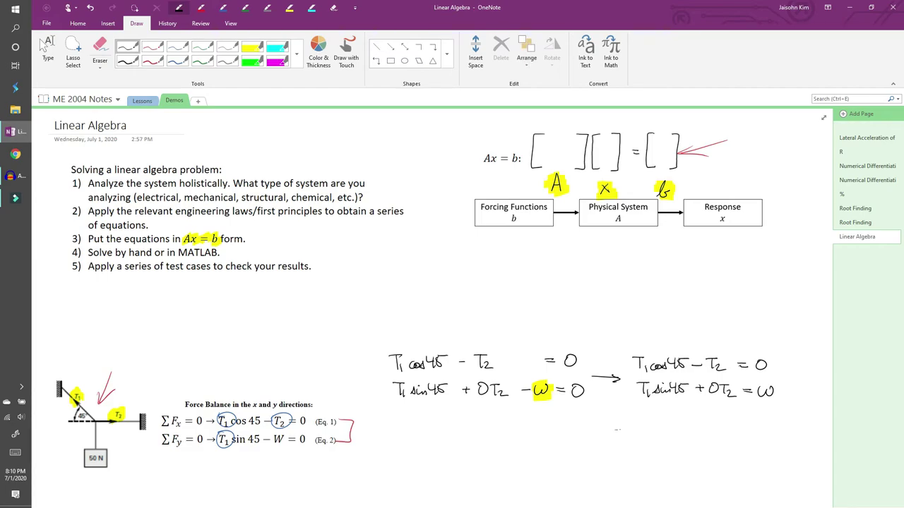
# Draw empty brackets [ ][ ] = [ ] for A, x and b, and label them beneath.
pyautogui.moveTo(628, 425)
pyautogui.mouseDown()
pyautogui.moveTo(616, 470)
pyautogui.moveTo(638, 474)
pyautogui.mouseUp()
pyautogui.moveTo(681, 431)
pyautogui.mouseDown()
pyautogui.moveTo(696, 471)
pyautogui.moveTo(683, 476)
pyautogui.mouseUp()
pyautogui.moveTo(712, 431)
pyautogui.mouseDown()
pyautogui.moveTo(704, 433)
pyautogui.moveTo(724, 476)
pyautogui.moveTo(745, 443)
pyautogui.moveTo(739, 476)
pyautogui.moveTo(761, 456)
pyautogui.moveTo(780, 478)
pyautogui.mouseUp()
pyautogui.moveTo(795, 437)
pyautogui.mouseDown()
pyautogui.moveTo(793, 477)
pyautogui.moveTo(779, 496)
pyautogui.moveTo(794, 491)
pyautogui.mouseUp()
pyautogui.moveTo(723, 486); pyautogui.dragTo(732, 495)
pyautogui.moveTo(731, 486); pyautogui.dragTo(723, 496)
pyautogui.moveTo(652, 493)
pyautogui.mouseDown()
pyautogui.moveTo(661, 478)
pyautogui.moveTo(667, 492)
pyautogui.mouseUp()
pyautogui.moveTo(654, 487); pyautogui.dragTo(667, 487)
# Fill vector b with 0 and W, and vector x with T1 and T2.
pyautogui.click(788, 387)
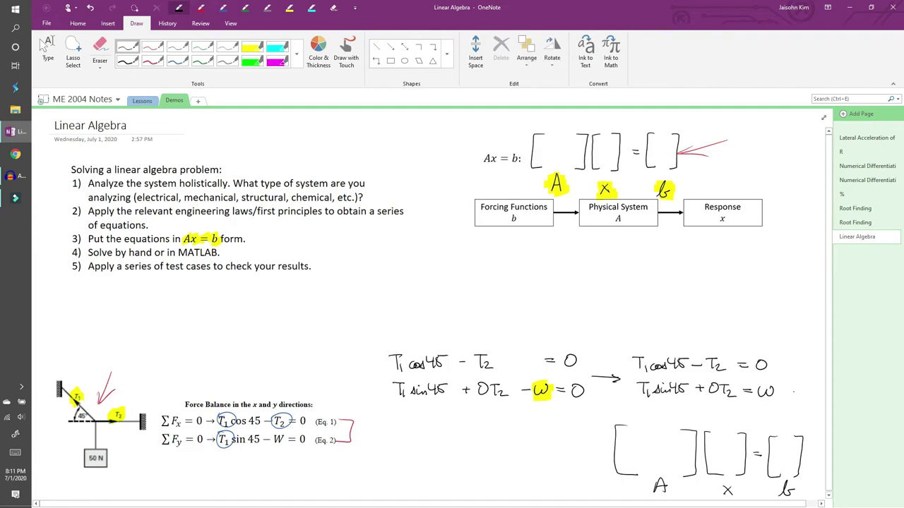
pyautogui.moveTo(787, 440); pyautogui.dragTo(791, 461)
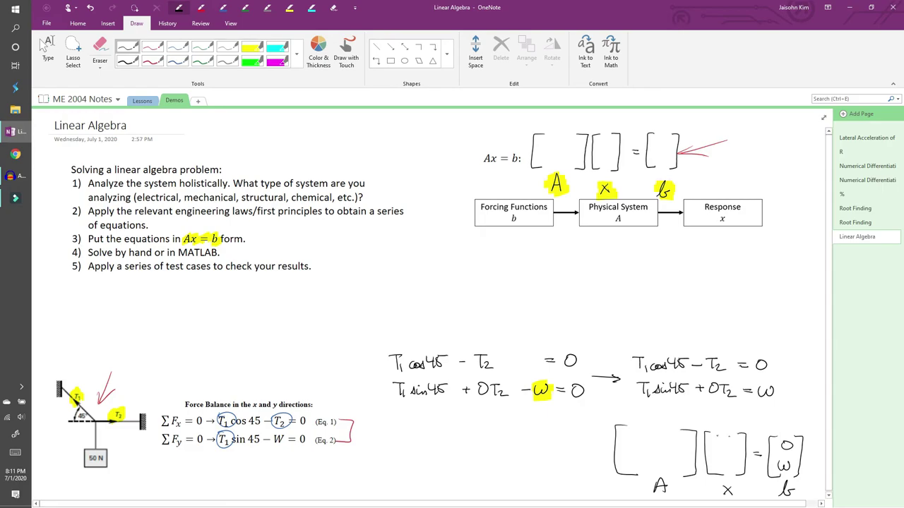
pyautogui.moveTo(716, 437); pyautogui.dragTo(730, 435)
pyautogui.moveTo(723, 436); pyautogui.dragTo(723, 452)
pyautogui.moveTo(726, 442); pyautogui.dragTo(723, 469)
pyautogui.moveTo(726, 465); pyautogui.dragTo(733, 472)
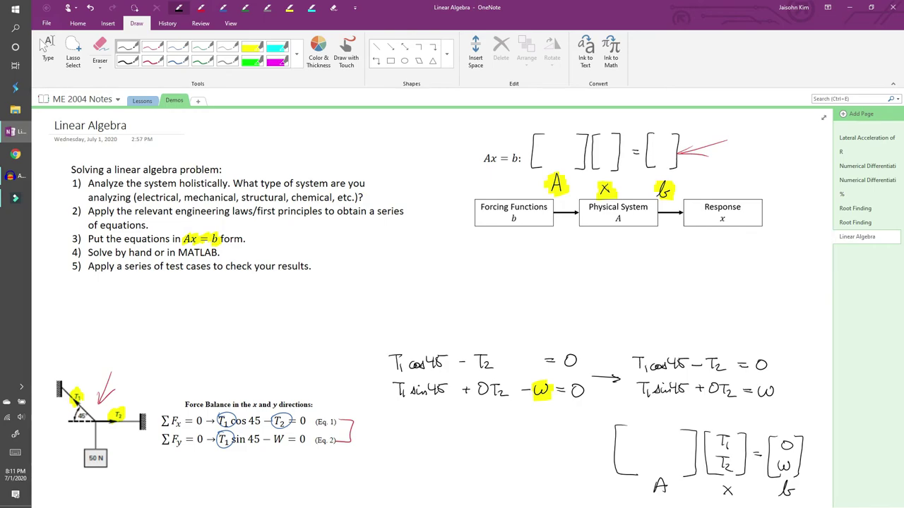
# Fill matrix A with cos45, −1 in the first row and sin45, 0 in the second.
pyautogui.moveTo(628, 433); pyautogui.dragTo(636, 440)
pyautogui.moveTo(644, 430); pyautogui.dragTo(646, 441)
pyautogui.moveTo(655, 431)
pyautogui.mouseDown()
pyautogui.moveTo(649, 440)
pyautogui.moveTo(676, 440)
pyautogui.mouseUp()
pyautogui.moveTo(681, 433); pyautogui.dragTo(682, 445)
pyautogui.moveTo(632, 458)
pyautogui.mouseDown()
pyautogui.moveTo(627, 466)
pyautogui.moveTo(648, 469)
pyautogui.moveTo(663, 457)
pyautogui.mouseUp()
pyautogui.moveTo(681, 458)
pyautogui.mouseDown()
pyautogui.moveTo(673, 466)
pyautogui.moveTo(681, 458)
pyautogui.mouseUp()
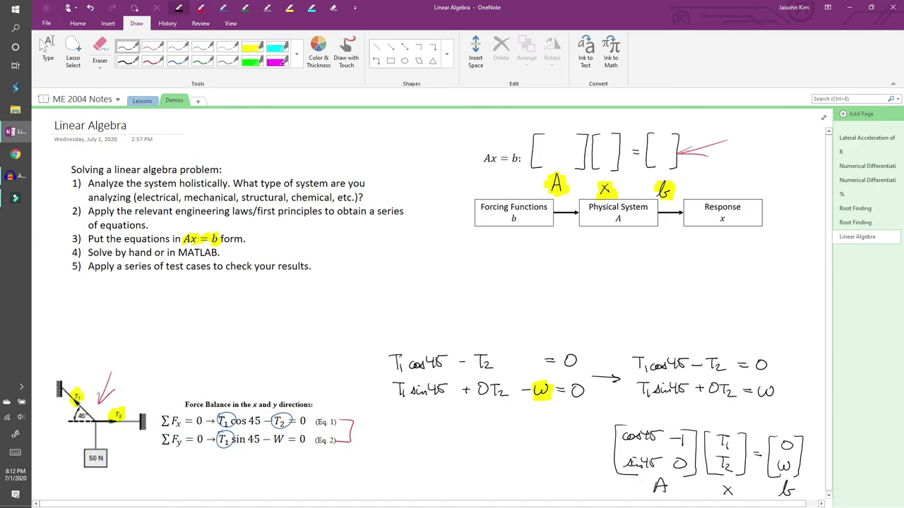
# Highlight 0T2 and the 0 in matrix A in yellow.
pyautogui.click(256, 47)
pyautogui.moveTo(723, 384)
pyautogui.mouseDown()
pyautogui.moveTo(732, 389)
pyautogui.moveTo(712, 389)
pyautogui.mouseUp()
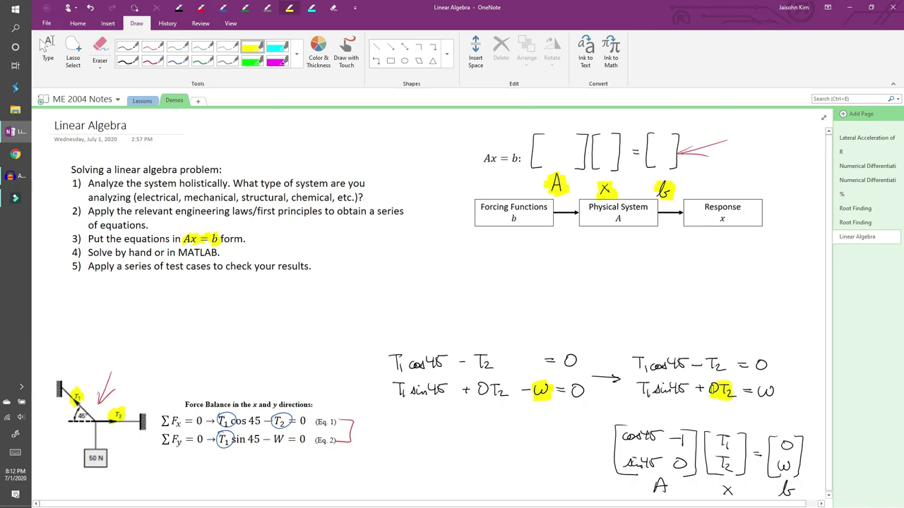
pyautogui.moveTo(682, 461)
pyautogui.mouseDown()
pyautogui.moveTo(684, 471)
pyautogui.moveTo(672, 457)
pyautogui.moveTo(677, 466)
pyautogui.mouseUp()
pyautogui.click(134, 45)
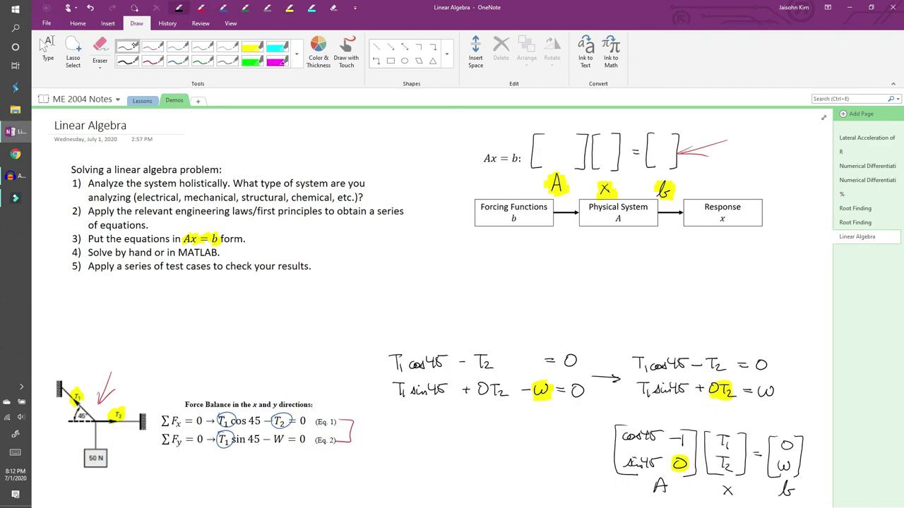